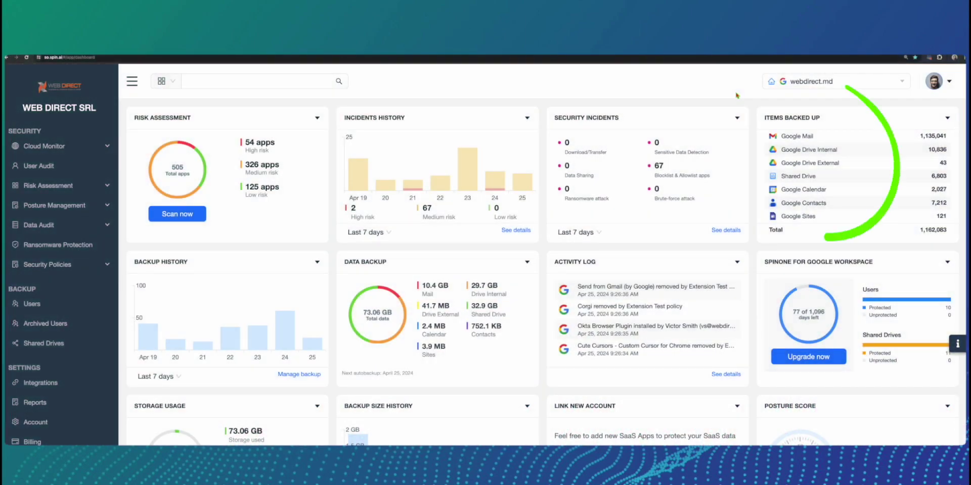
Review the connected accounts, then view the Posture Management overview at 81/535 points and 16/24 controls
left_click(856, 85)
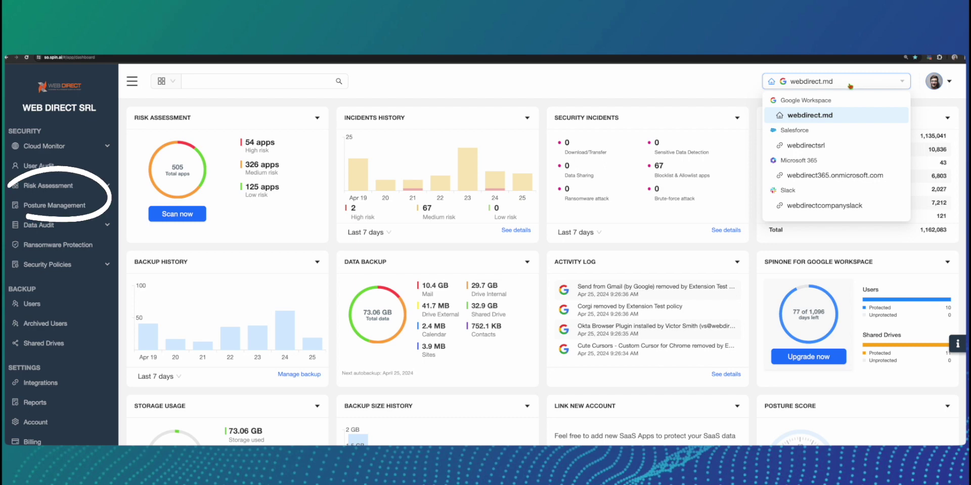
left_click(66, 207)
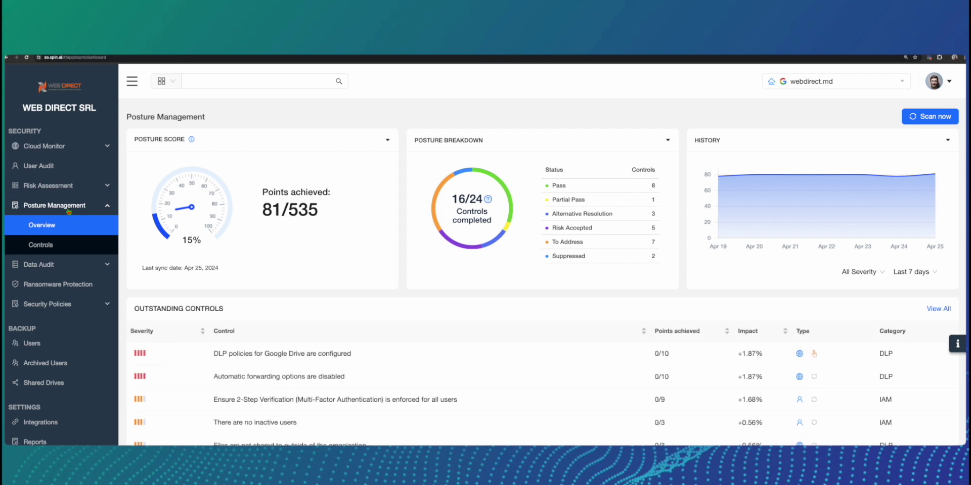
Show the Posture Management Controls list, including the password policy at 0/10 points
left_click(65, 246)
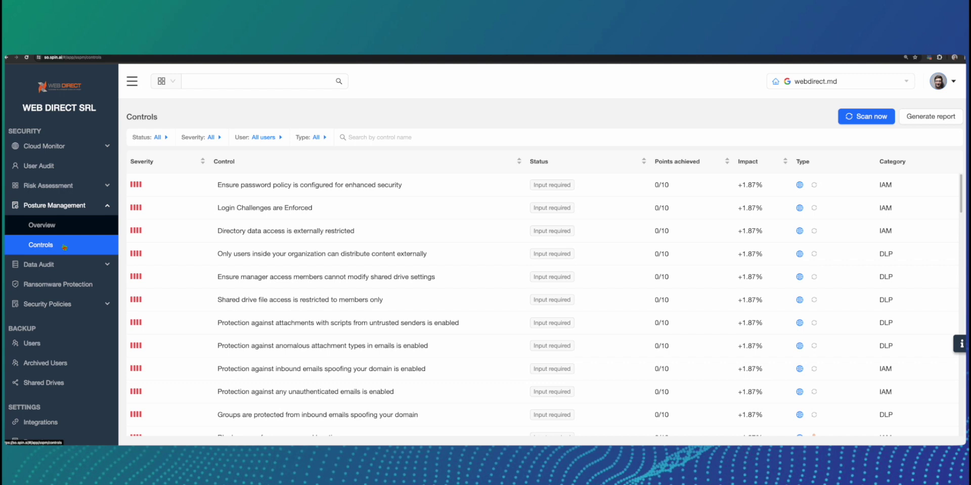
View the Risk Assessment overview with 505 apps discovered, 380 medium or high risk
left_click(66, 188)
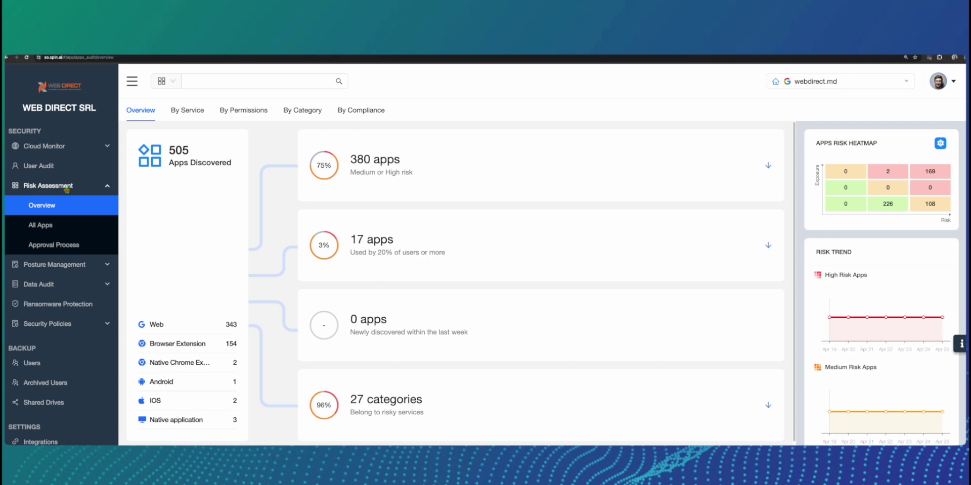
List all discovered apps with risk scores and expand the AdBlock entry
left_click(56, 226)
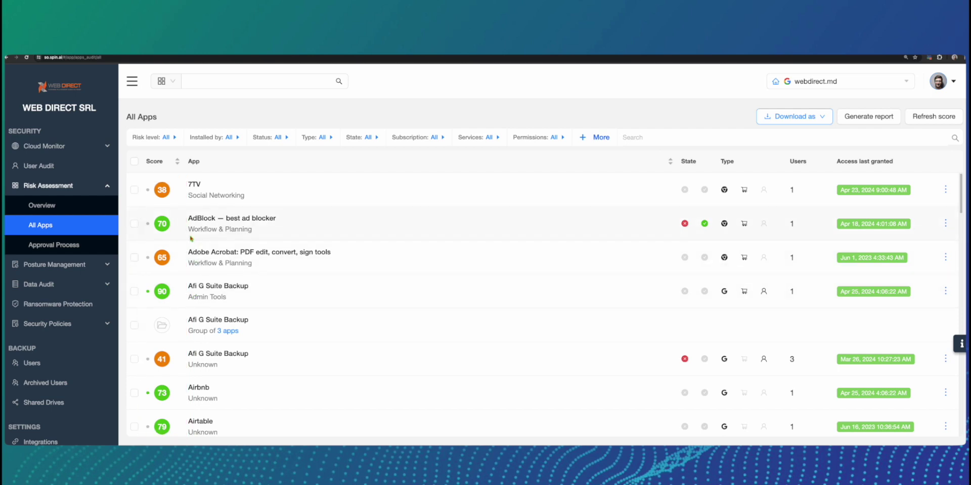
left_click(217, 230)
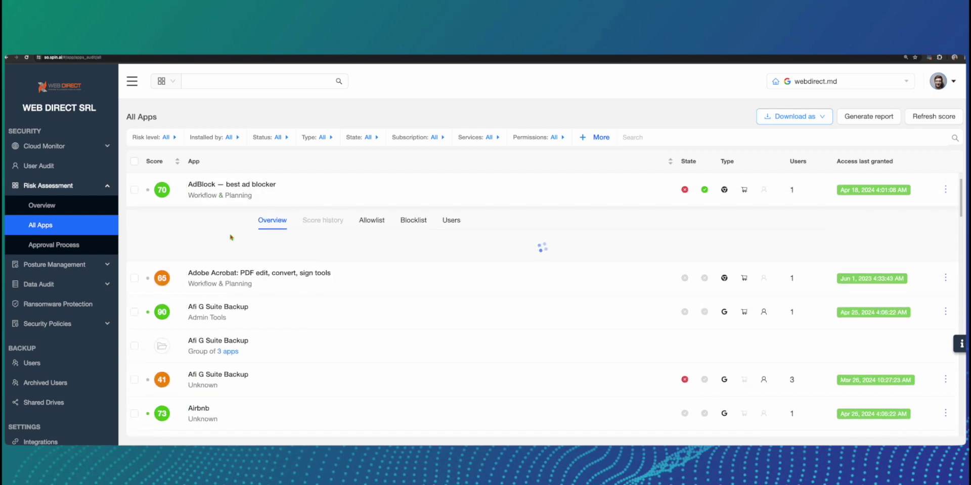
Review AdBlock's Security Scope ratings, then move from the risk overview to the Data Audit overview
scroll(355, 268, "down", 1)
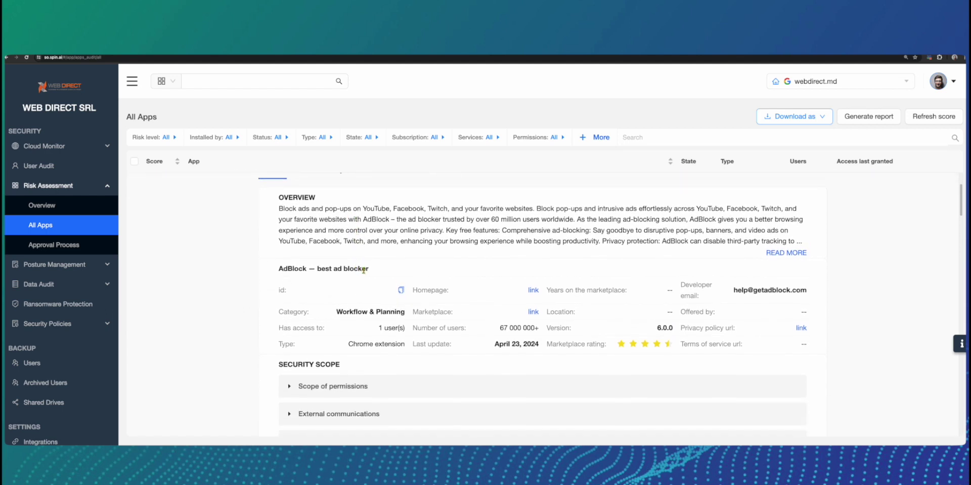
scroll(364, 268, "down", 1)
scroll(374, 268, "down", 1)
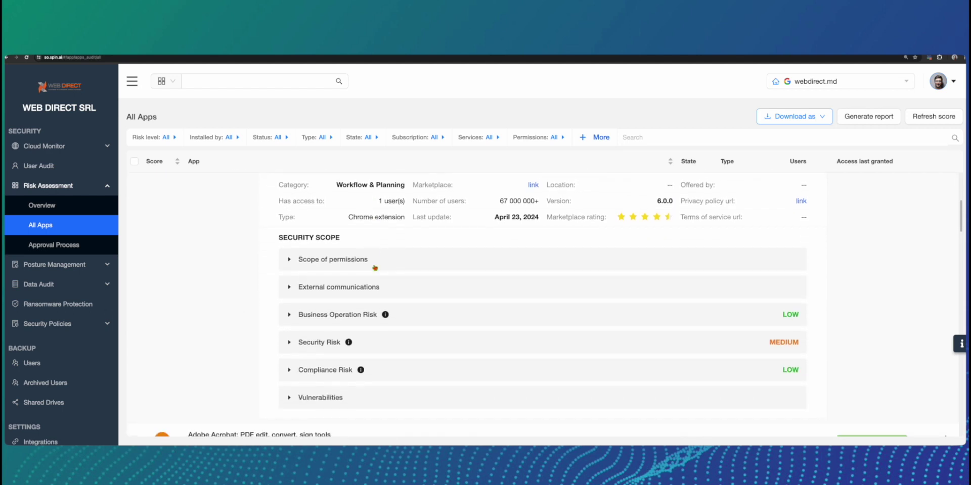
left_click(39, 207)
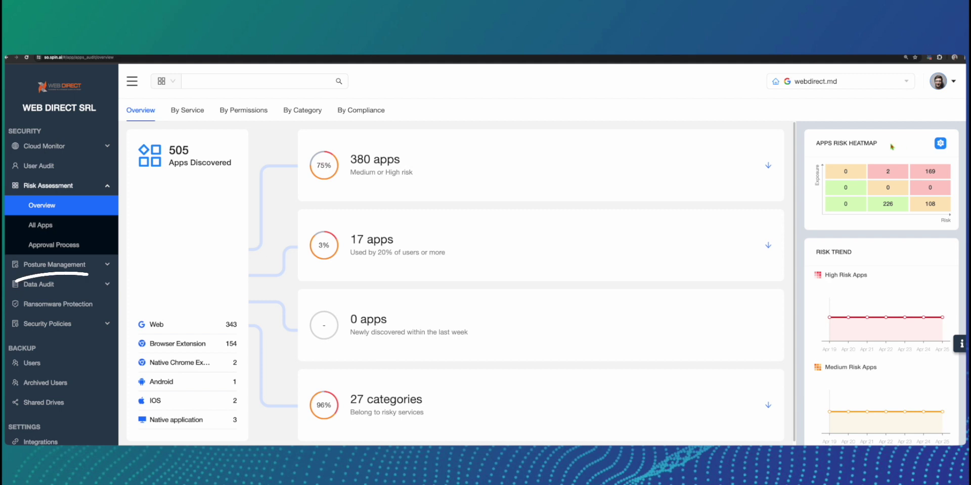
left_click(86, 286)
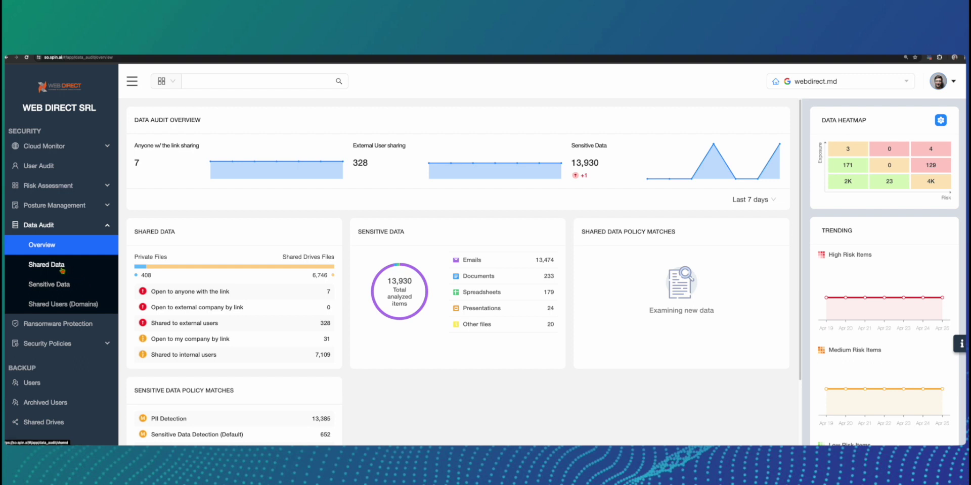
Show the Shared Data list of files with owners, recipients and sharing dates
left_click(68, 271)
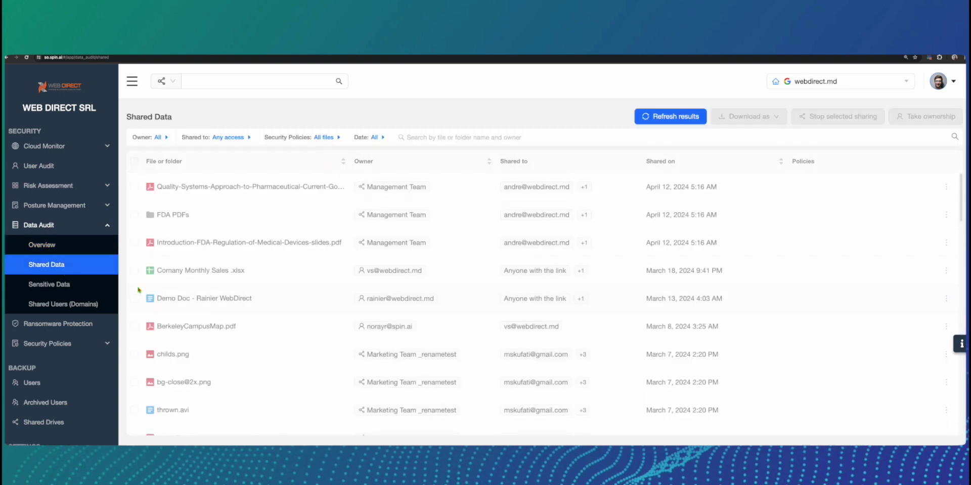
Try stopping sharing of the Introduction-FDA slides file, then view the Sensitive Data findings
left_click(134, 243)
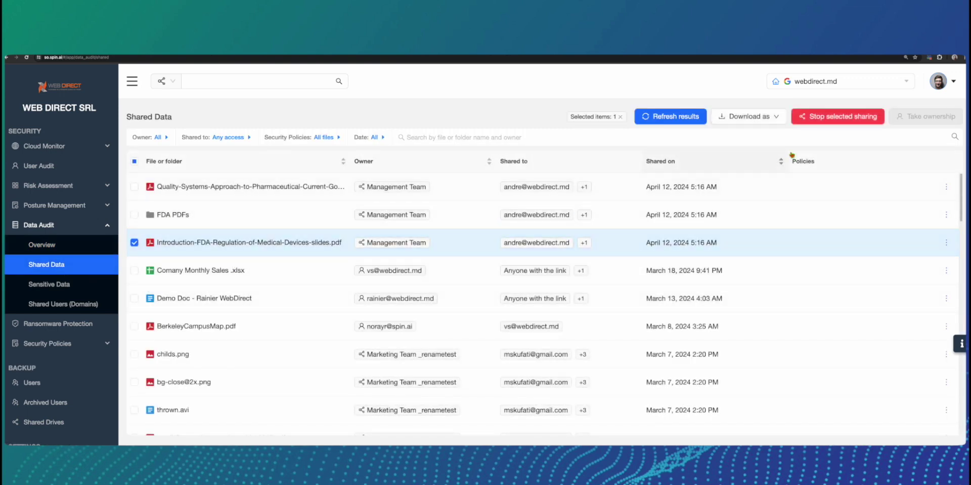
left_click(821, 123)
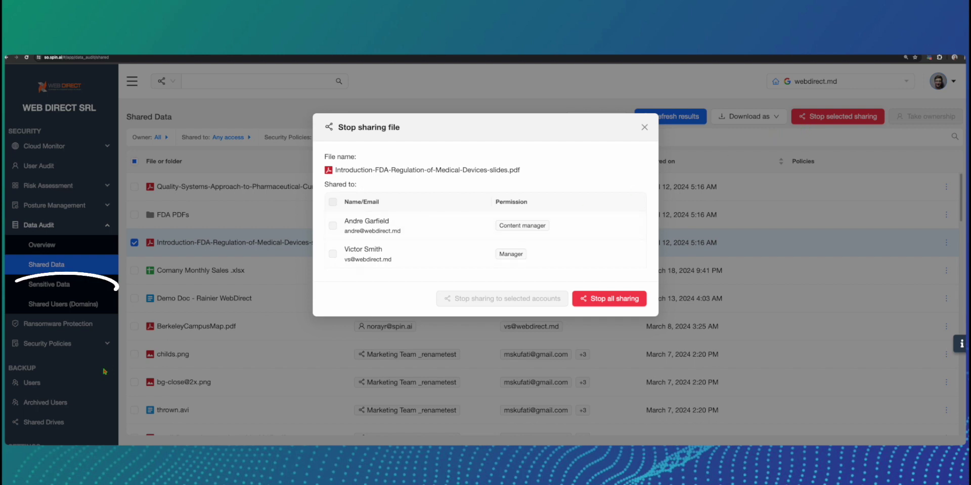
left_click(74, 290)
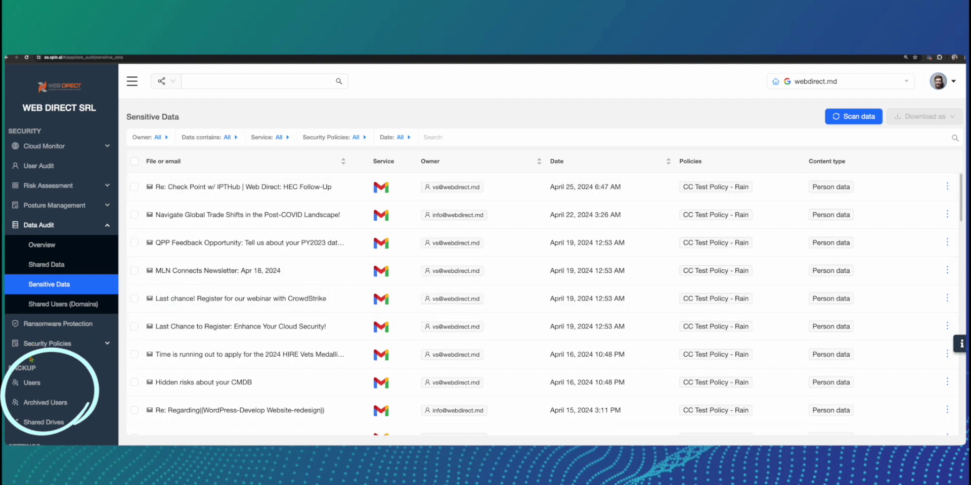
View the backup Users list with each user's services, storage used and location
left_click(31, 383)
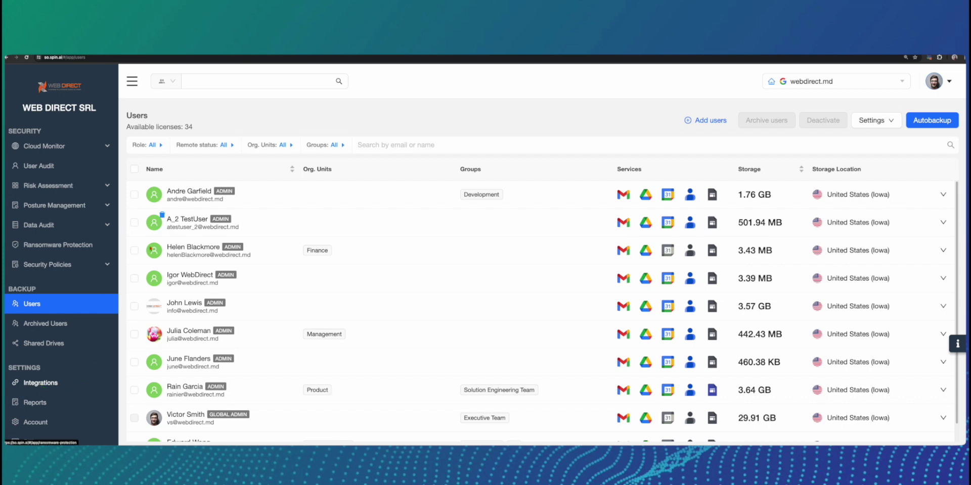
scroll(250, 394, "down", 4)
Check the last user's auto-backup settings, then view Ransomware Protection with 18 total attacks
scroll(249, 394, "down", 1)
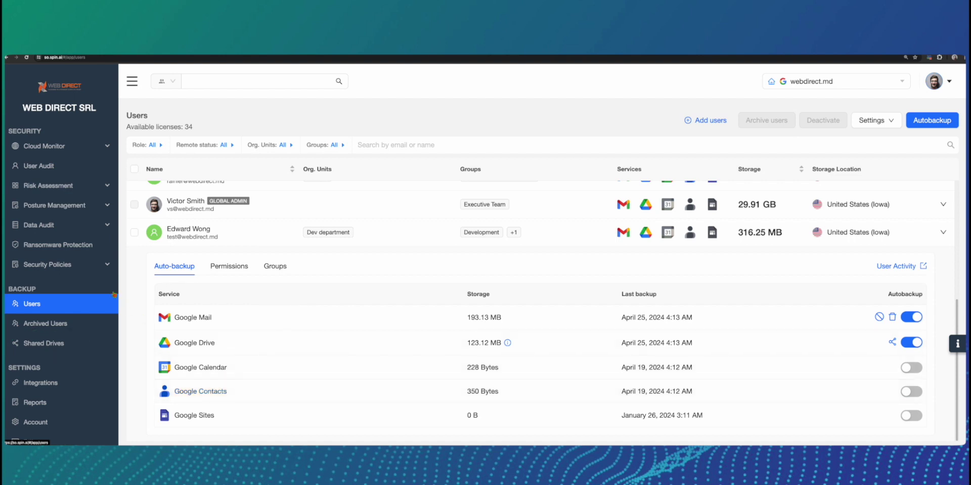
left_click(64, 247)
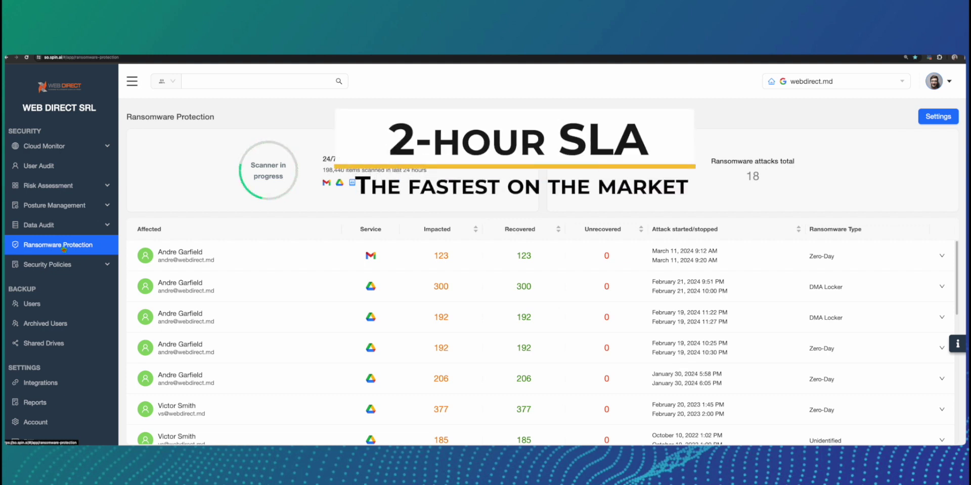
Return to the main dashboard via the company logo, showing 77 of 1,096 Workspace days left
left_click(64, 85)
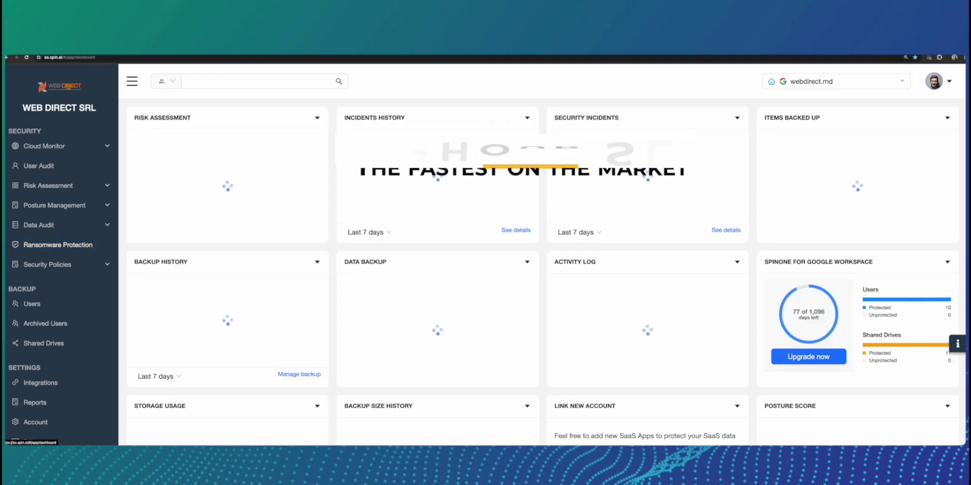